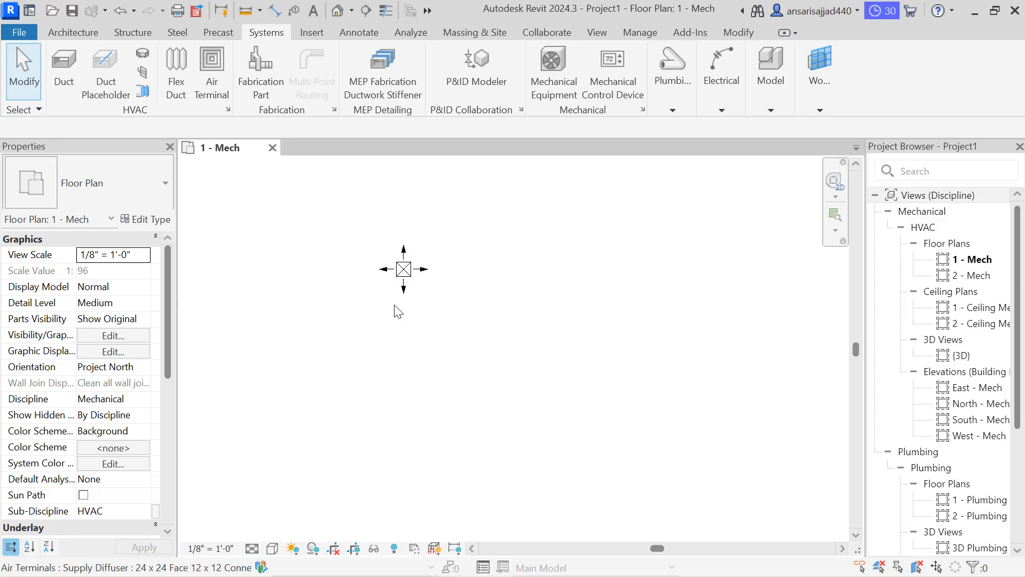
# Examine the supply diffuser's instance properties and its type parameters, including the duct and diffuser dimensions.
pyautogui.click(403, 269)
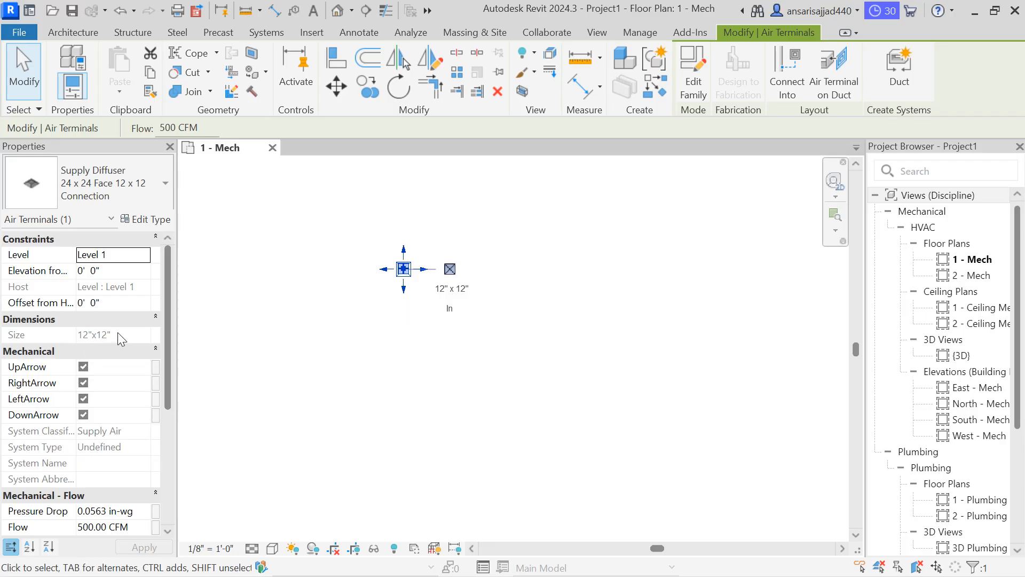
pyautogui.scroll(-1, 50, 475)
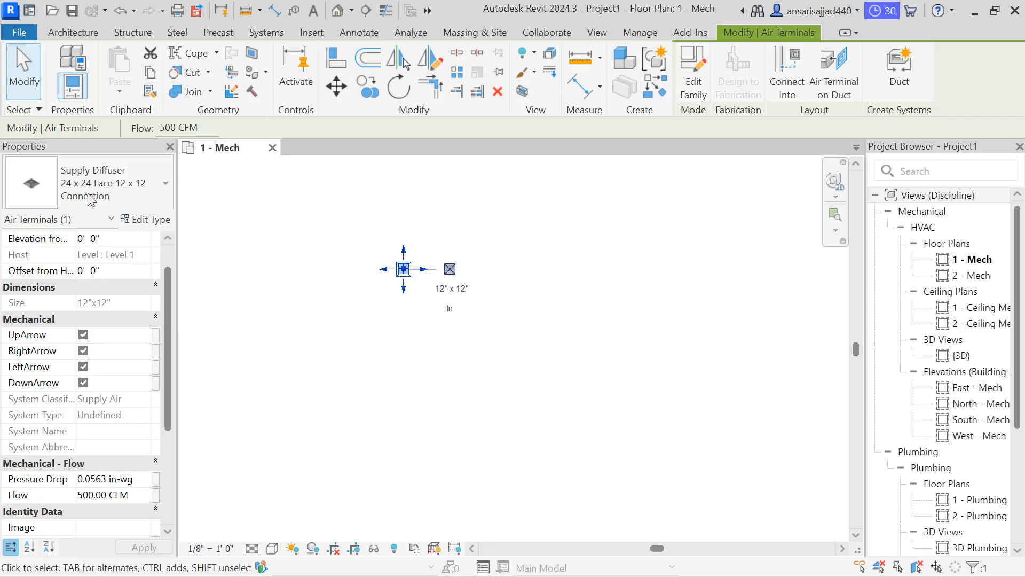
pyautogui.click(152, 220)
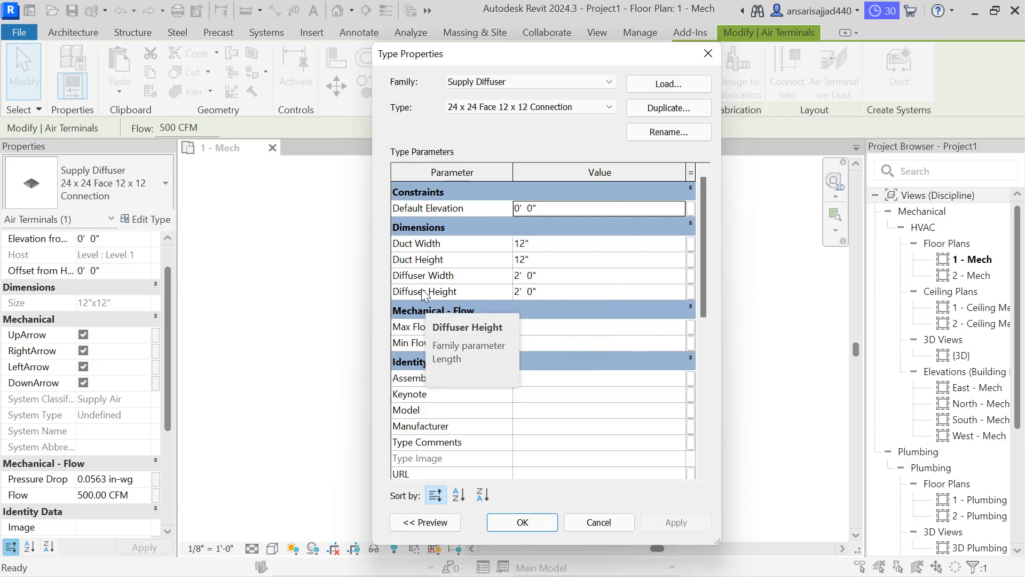
pyautogui.click(707, 55)
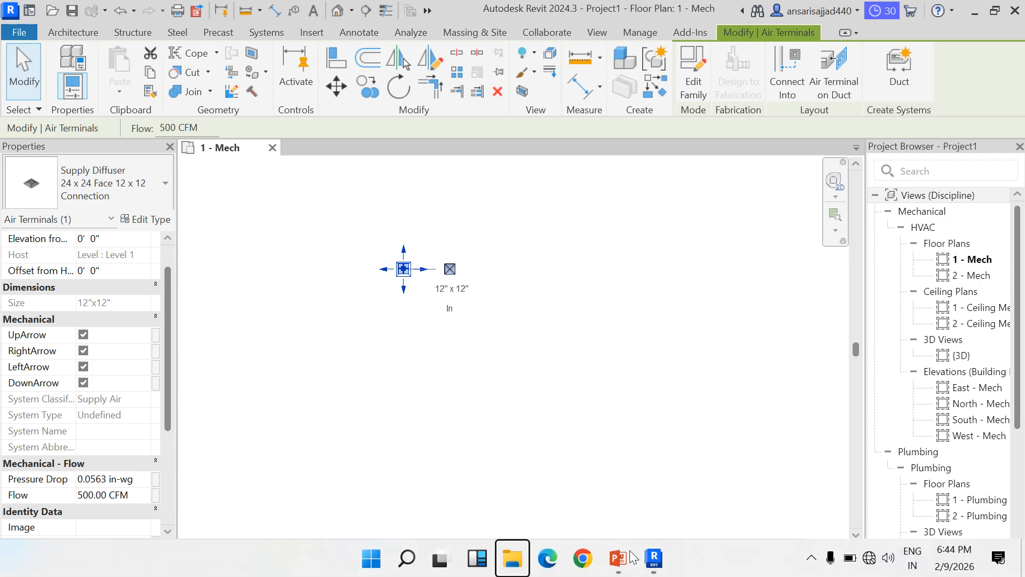
# Switch to the PowerPoint slide show and reveal the second point on the Revit Parameters slide.
pyautogui.moveTo(619, 558)
pyautogui.click(657, 507)
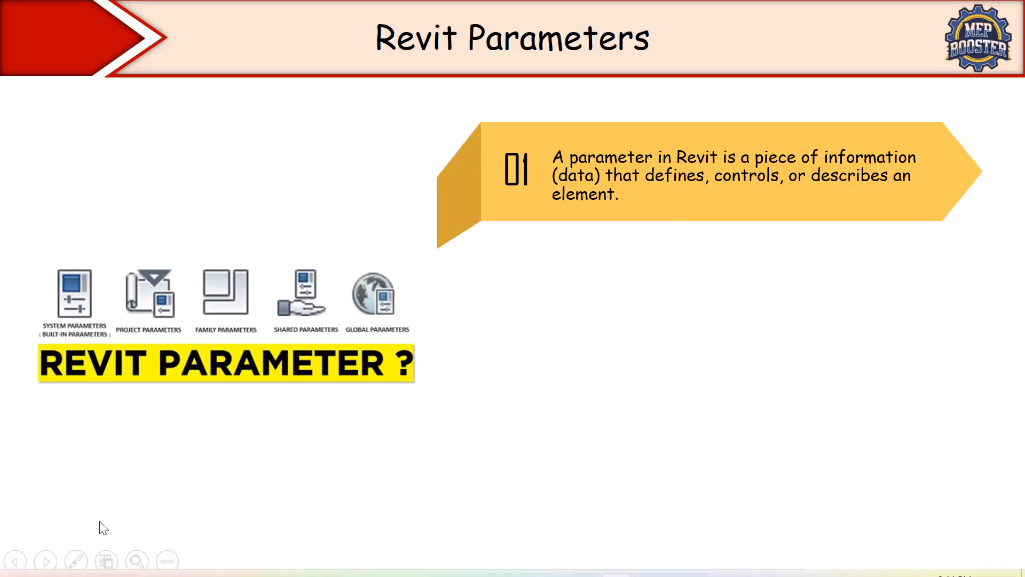
pyautogui.click(46, 562)
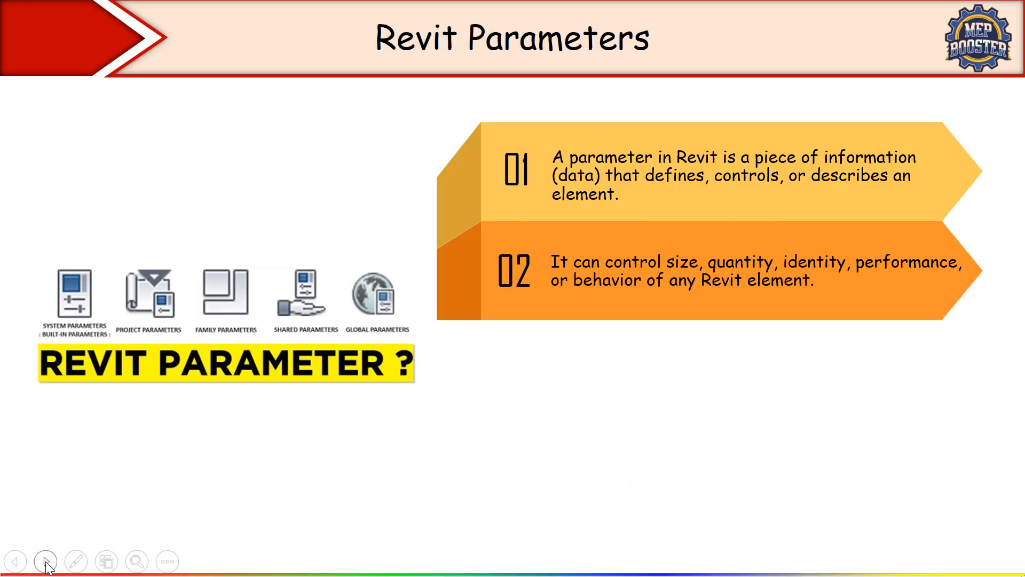
# Return to Revit and delete the supply diffuser from the 1 - Mech floor plan.
pyautogui.click(659, 554)
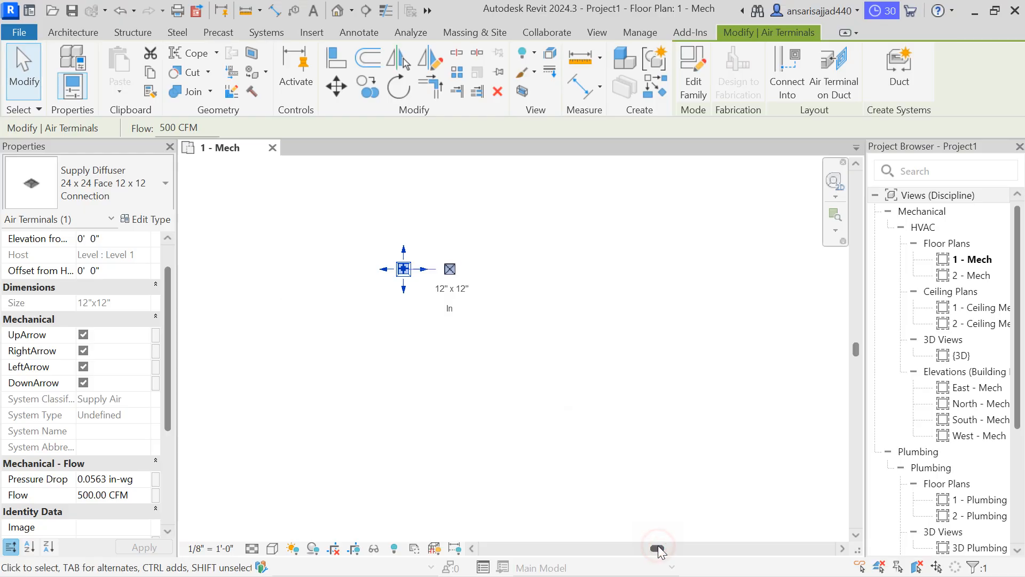
pyautogui.click(519, 286)
pyautogui.moveTo(469, 229); pyautogui.dragTo(298, 321)
pyautogui.press('Delete')
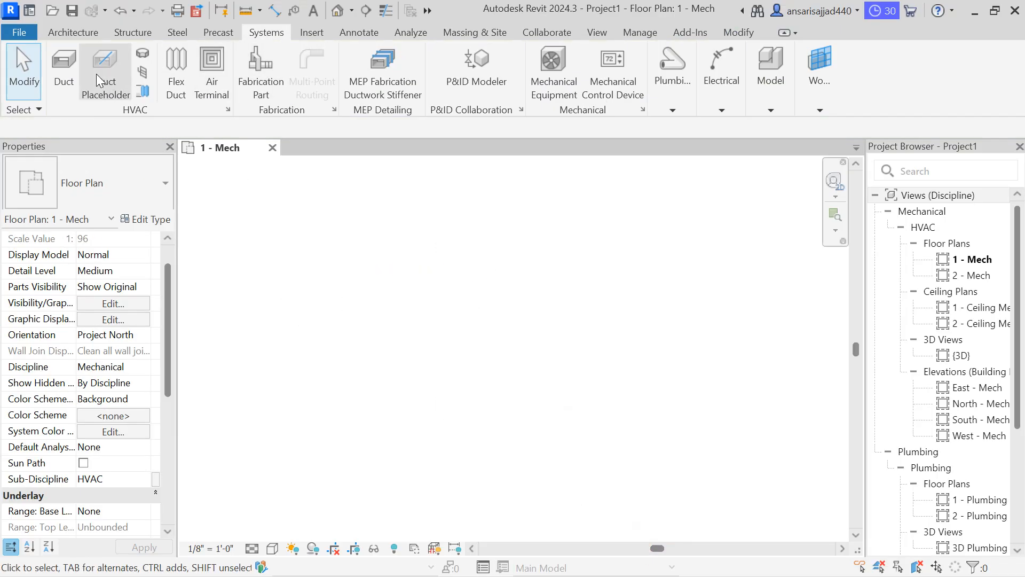
# Draw a Z-shaped 12" x 12" rectangular duct run at 9' 0" middle elevation, with a first horizontal segment about 8' 6" long.
pyautogui.click(66, 91)
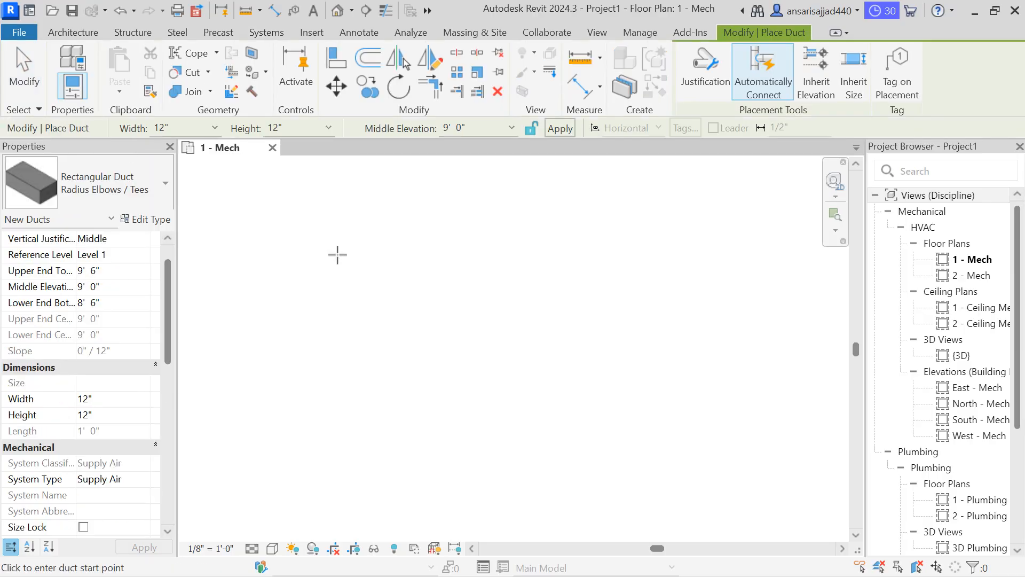
pyautogui.click(368, 277)
pyautogui.click(425, 278)
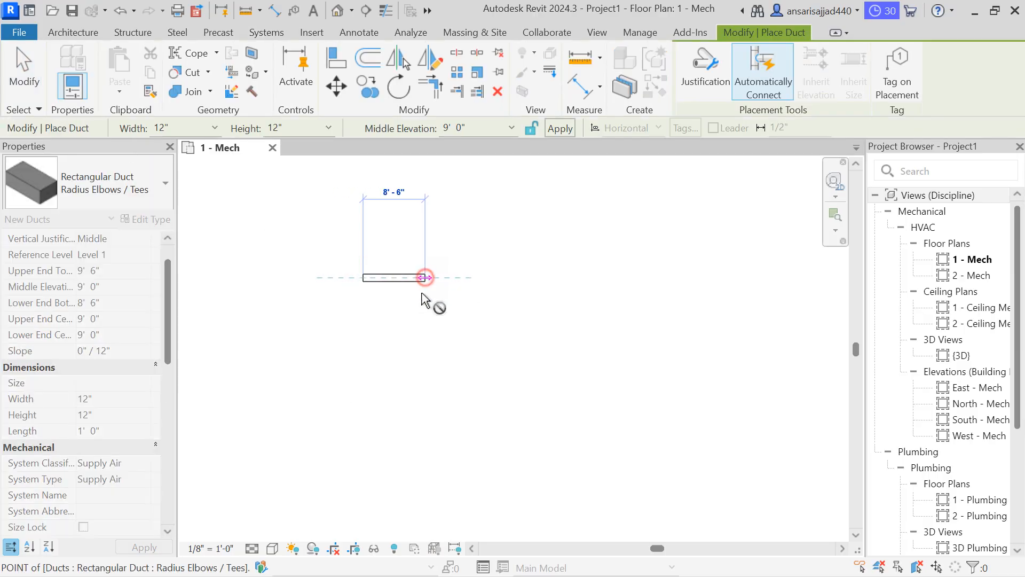
pyautogui.click(424, 320)
pyautogui.click(486, 321)
pyautogui.press('Escape')
pyautogui.press('Escape')
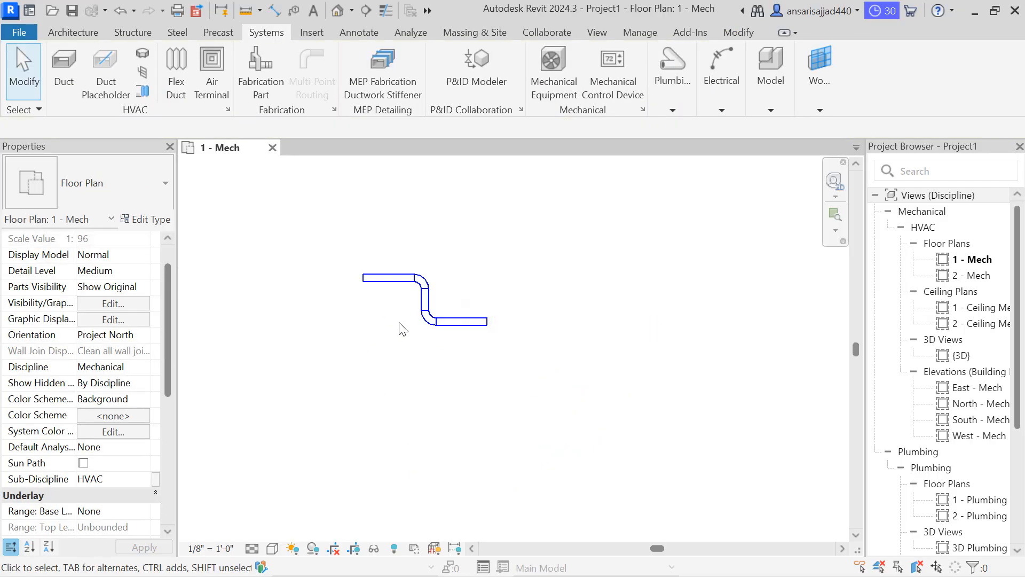
# Set the width of the upper horizontal duct segment to 16".
pyautogui.scroll(1, 394, 299)
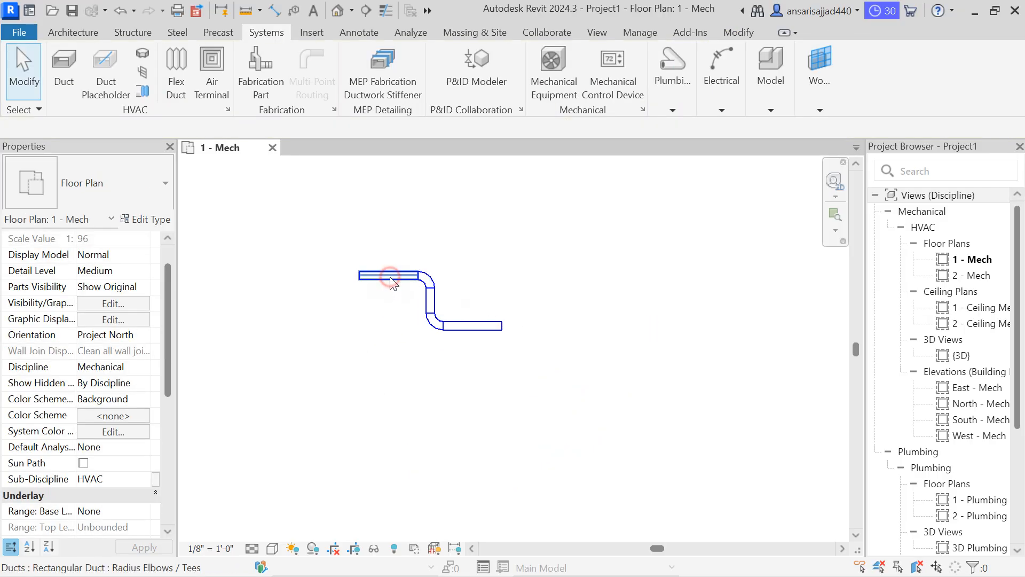
pyautogui.click(388, 276)
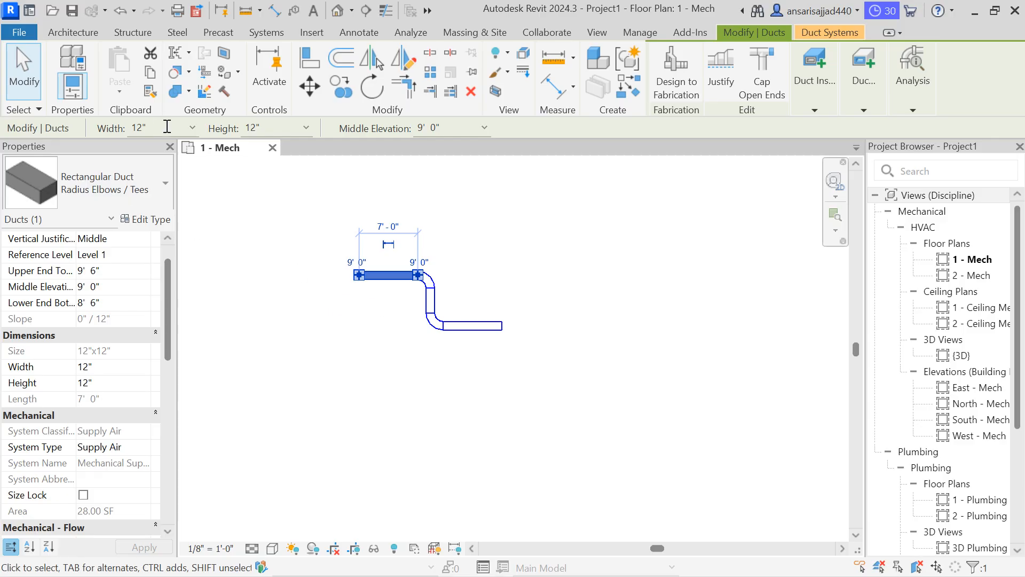
pyautogui.click(202, 124)
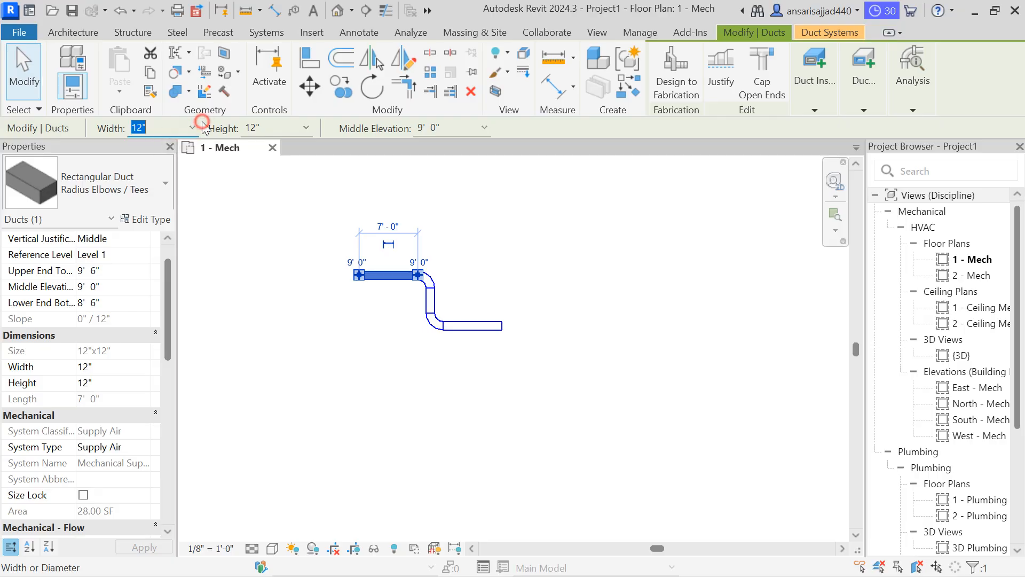
pyautogui.click(190, 128)
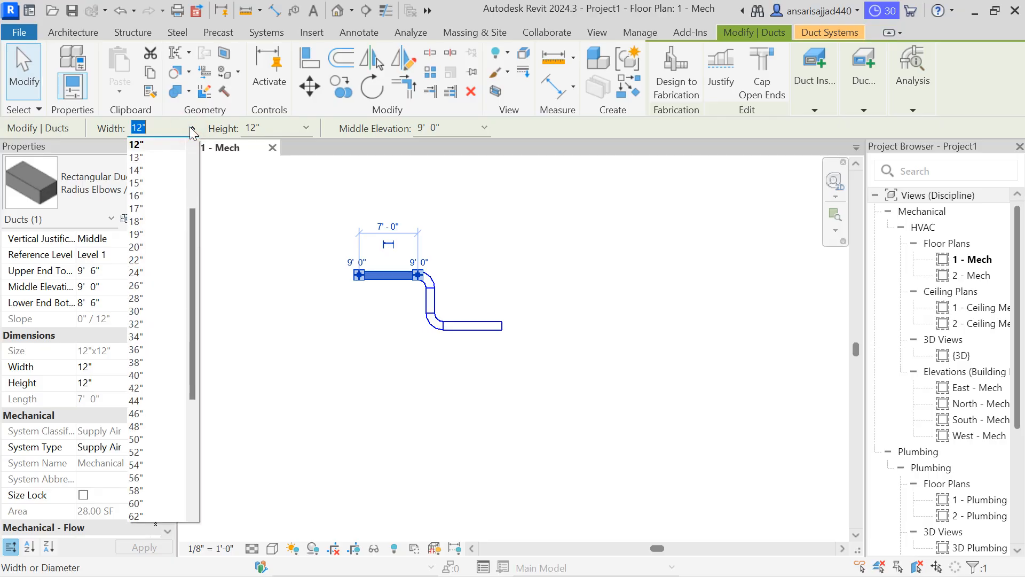
pyautogui.click(144, 198)
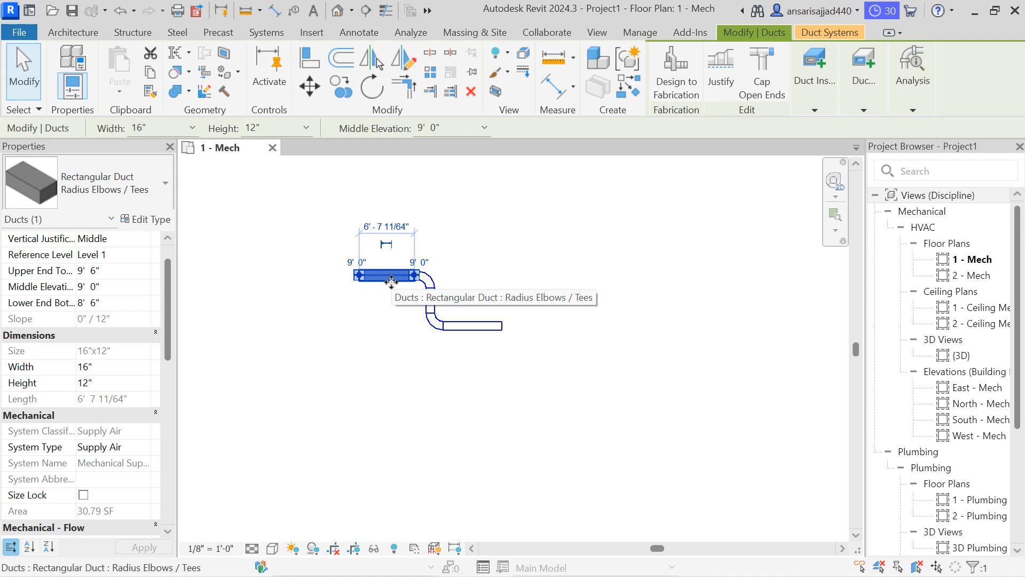
pyautogui.click(401, 299)
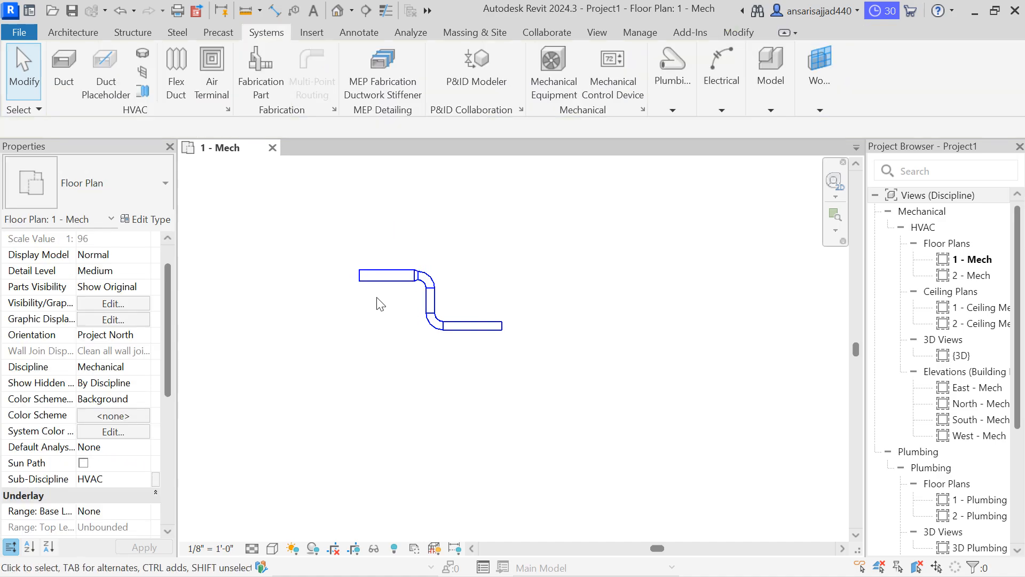
# Set the width of the lower horizontal duct segment to 16".
pyautogui.click(472, 323)
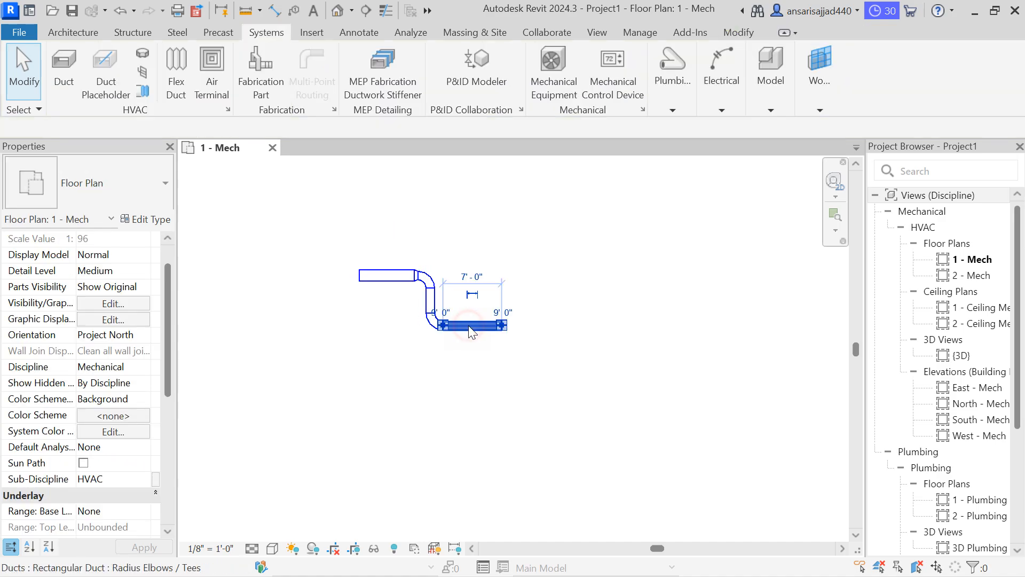
pyautogui.click(188, 127)
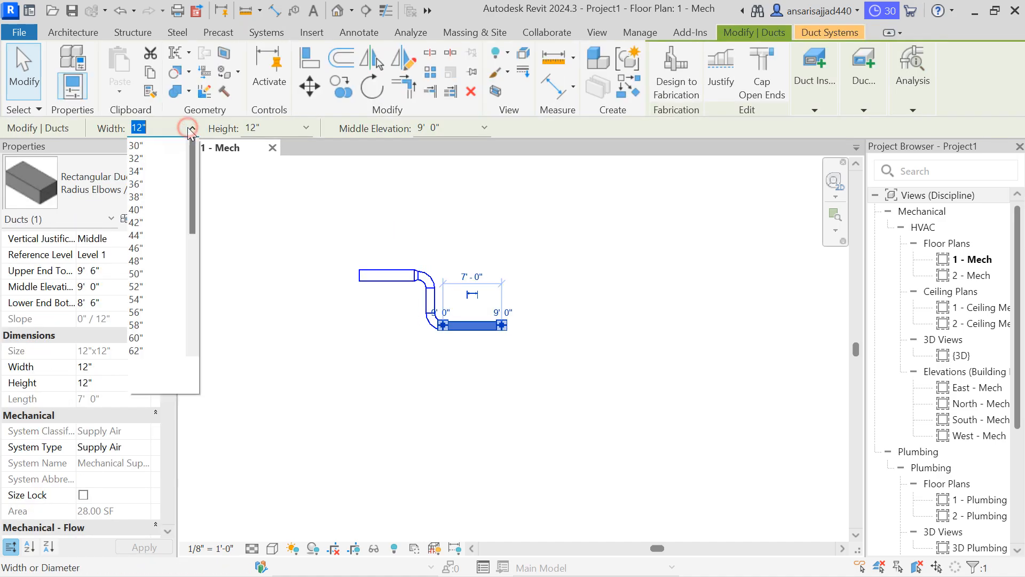
pyautogui.click(143, 195)
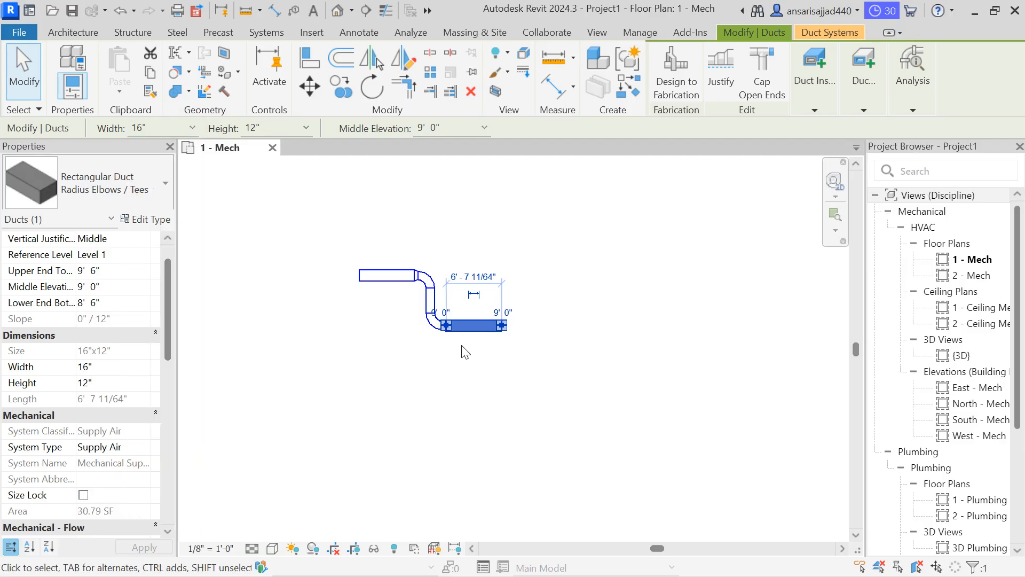
pyautogui.press('Escape')
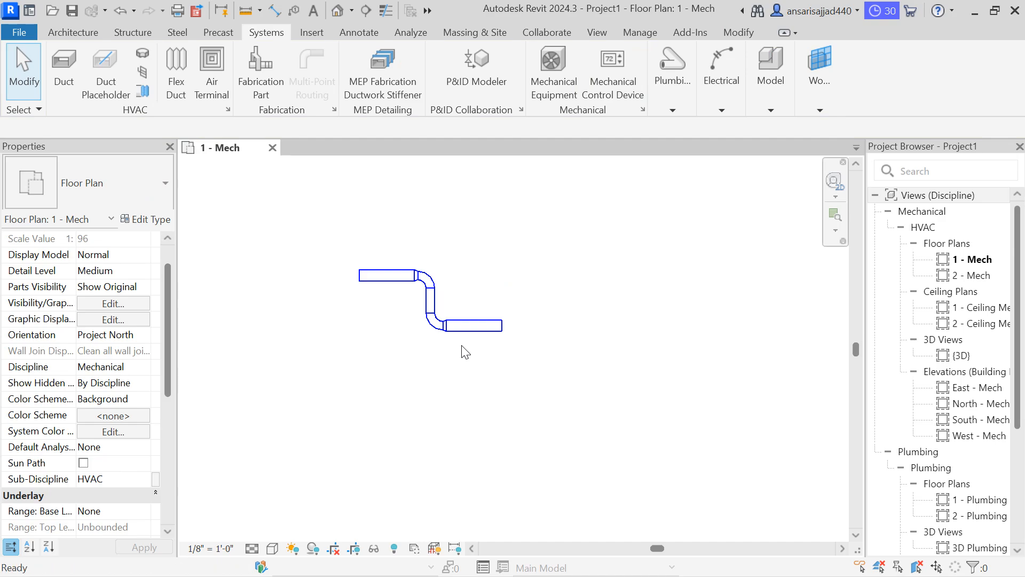
# Delete the entire duct run, including its elbows and transitions.
pyautogui.moveTo(541, 244); pyautogui.dragTo(318, 355)
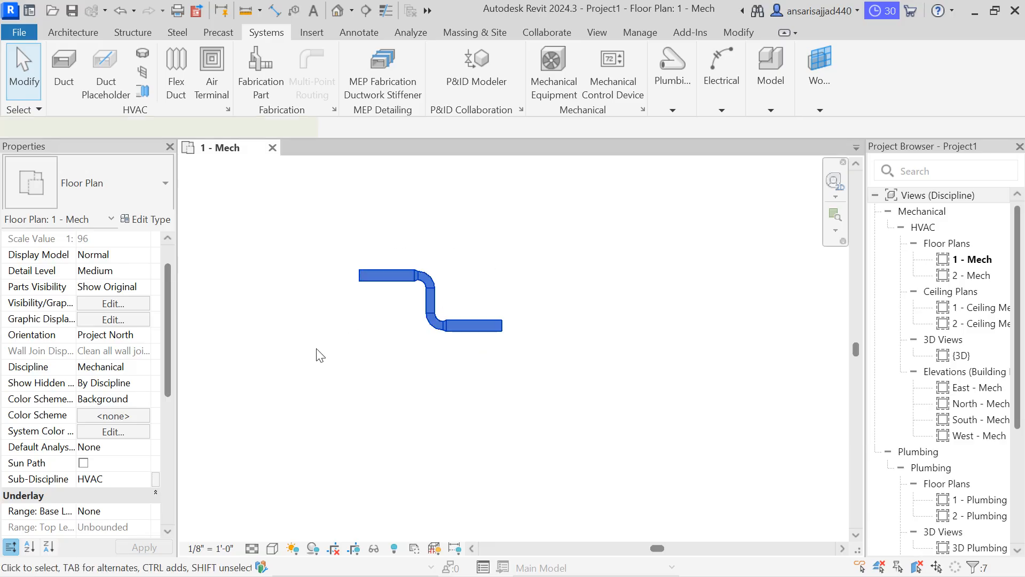
pyautogui.press('Delete')
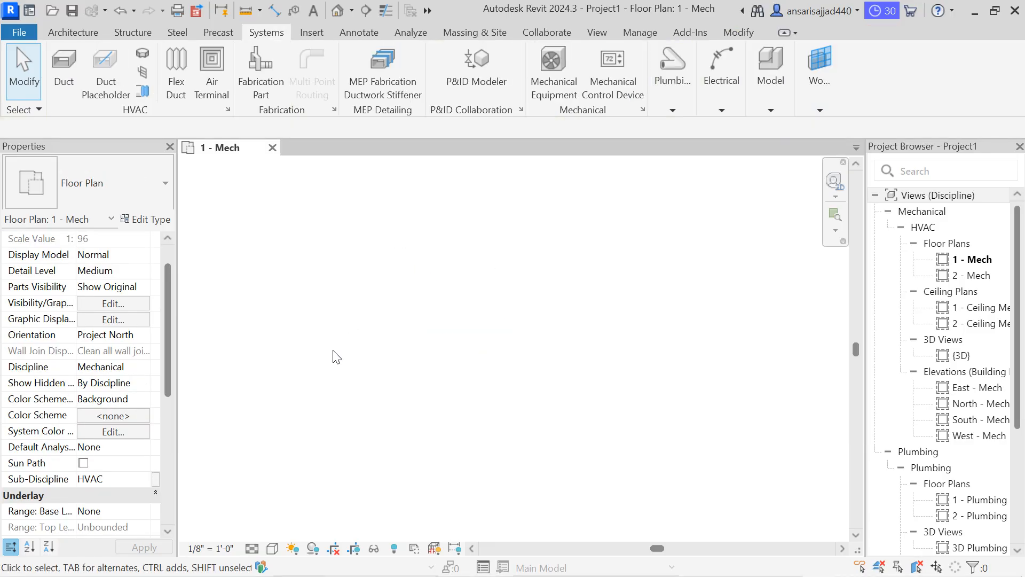
# Switch to the PowerPoint slide show and reveal the third point on the Revit Parameters slide.
pyautogui.moveTo(618, 558)
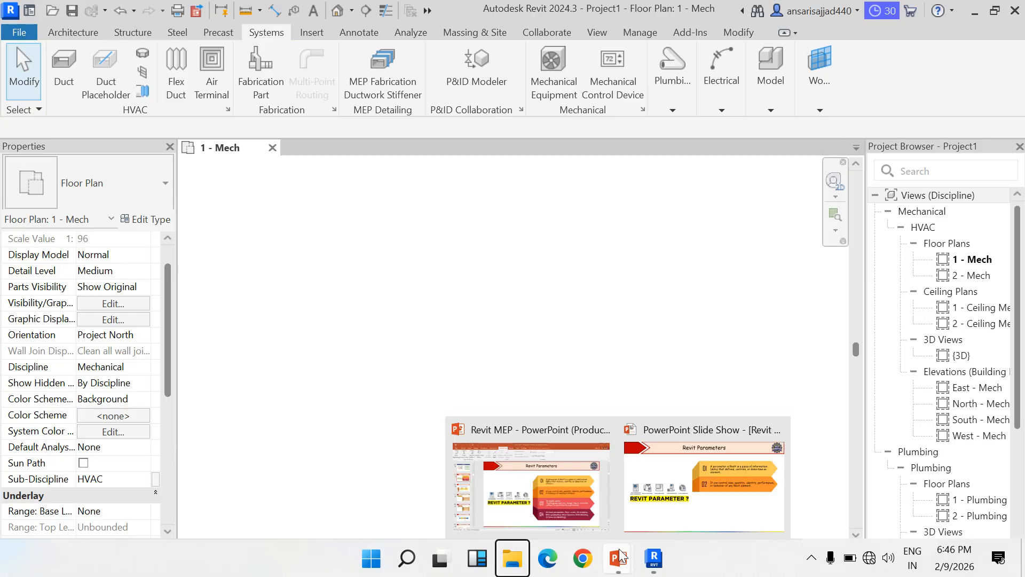
pyautogui.click(672, 479)
pyautogui.click(46, 560)
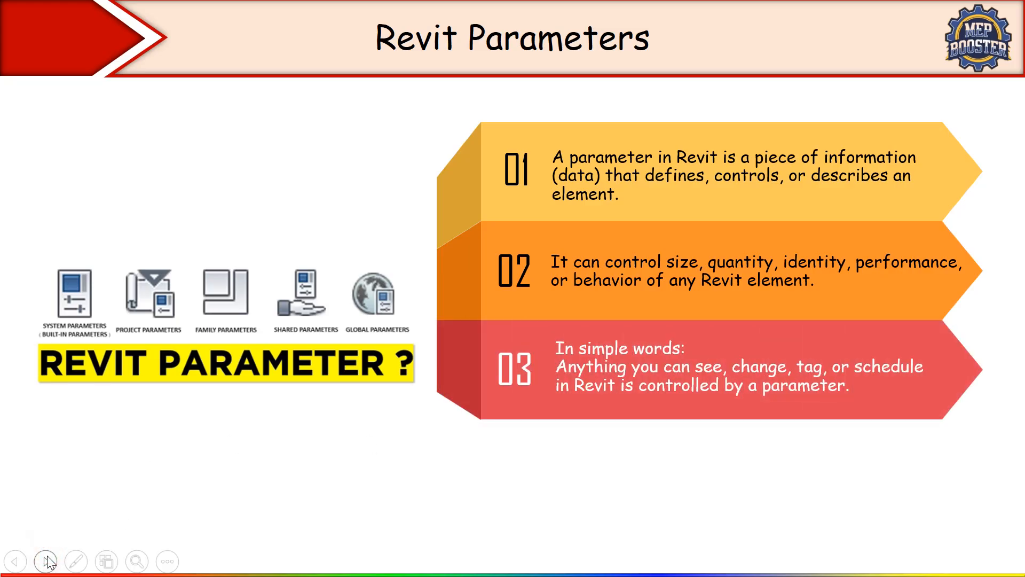